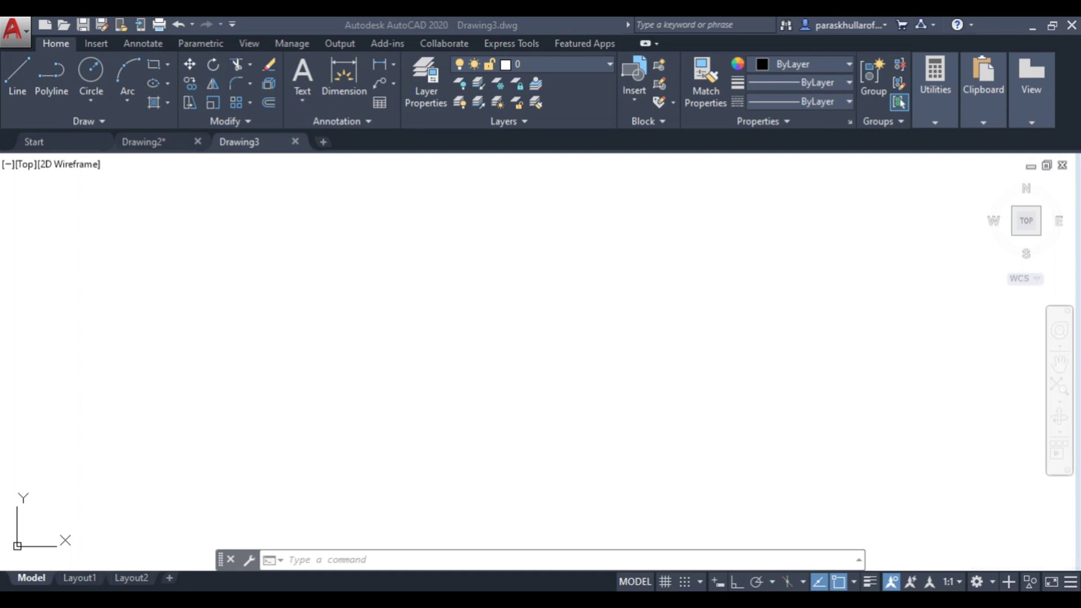
# Close the ribbon with the RIBBONCLOSE command
pyautogui.click(391, 562)
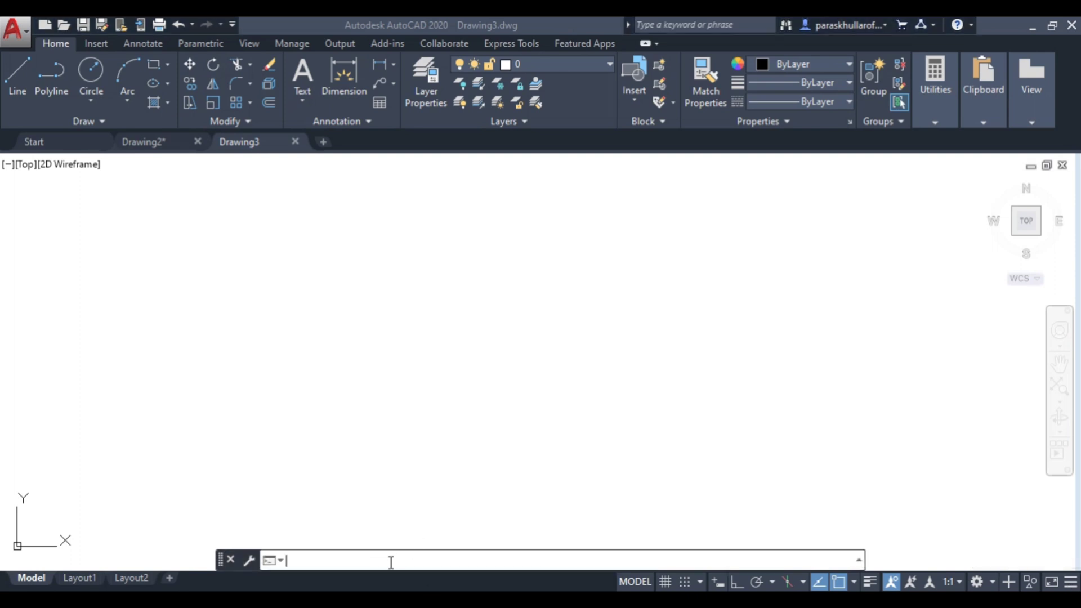
pyautogui.write('ribbon')
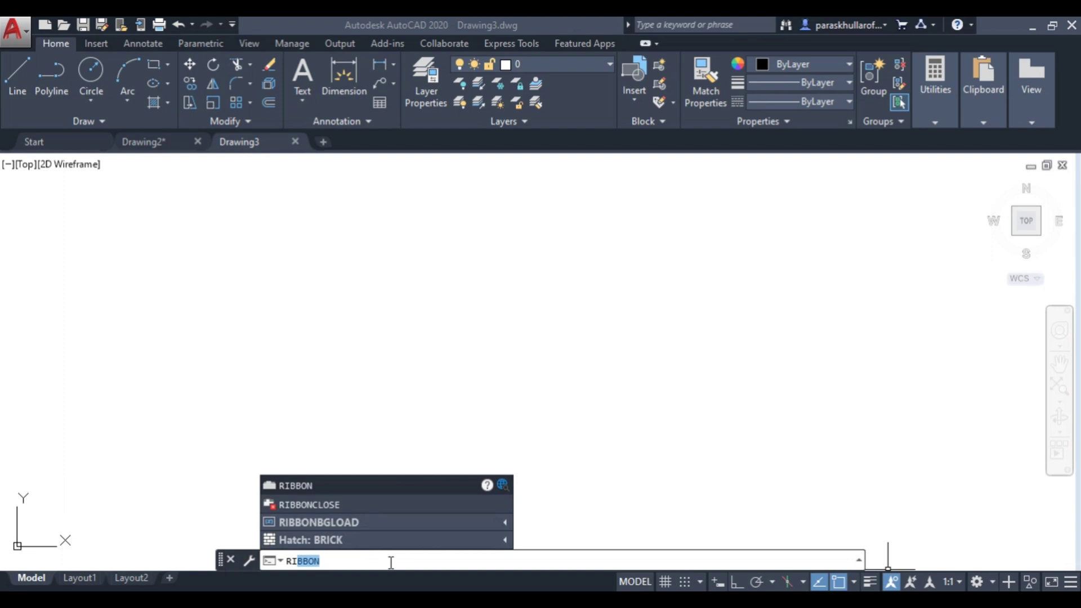
pyautogui.write('clos')
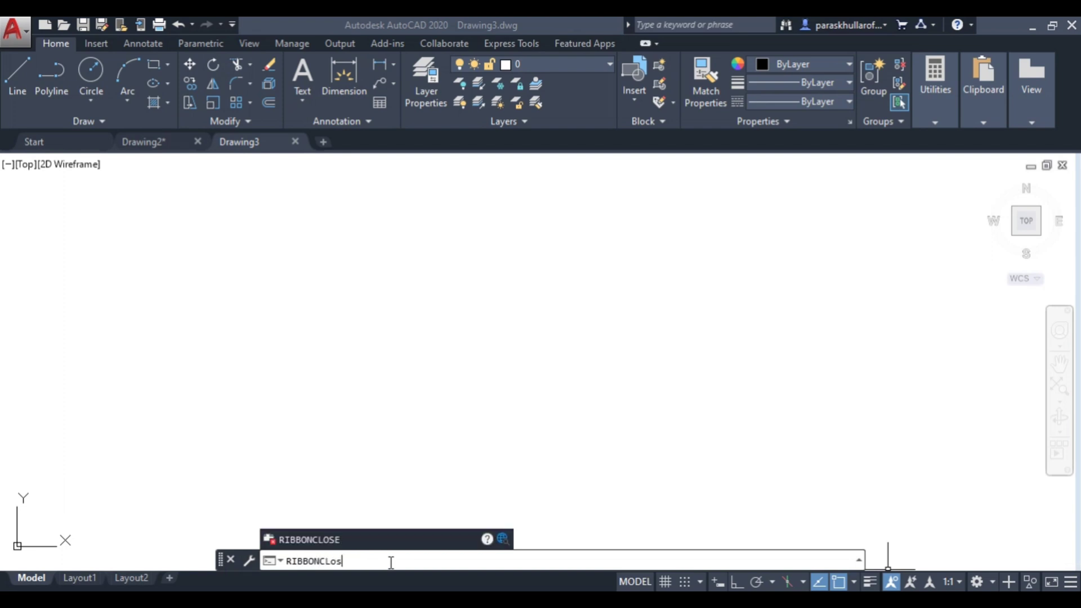
pyautogui.write('e')
pyautogui.press('Return')
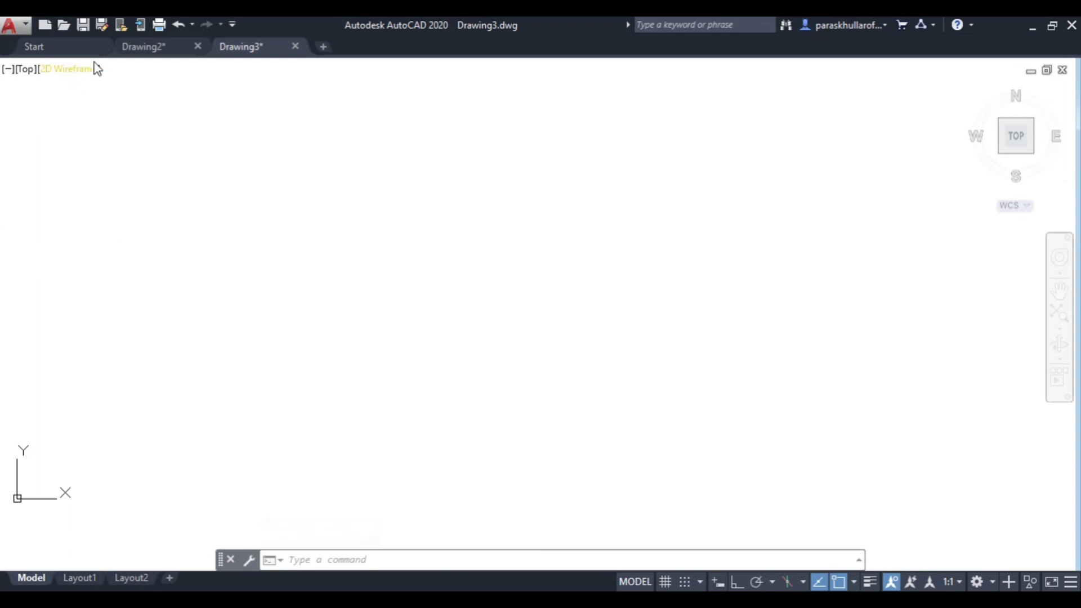
# Turn on the classic menu bar from the Quick Access Toolbar options
pyautogui.click(232, 25)
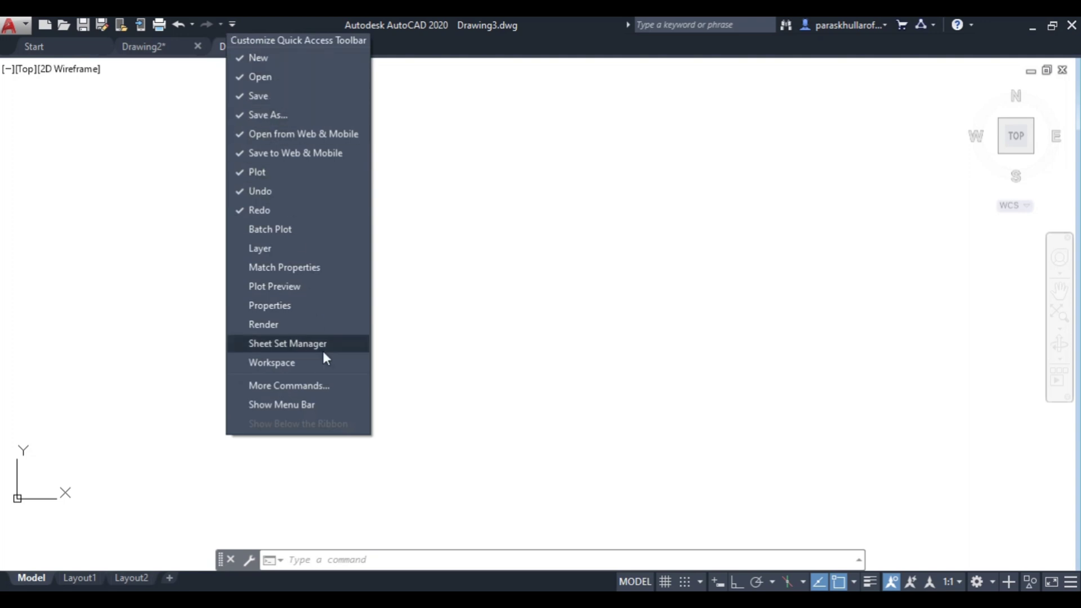
pyautogui.click(318, 406)
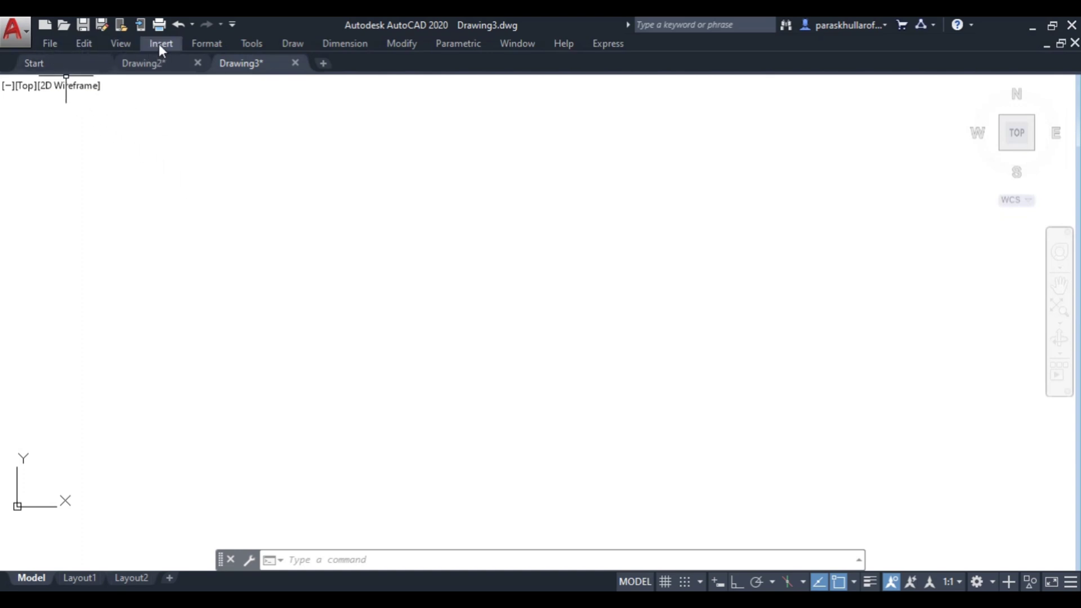
# Show the AutoCAD Draw toolbar, docked along the left edge
pyautogui.click(267, 49)
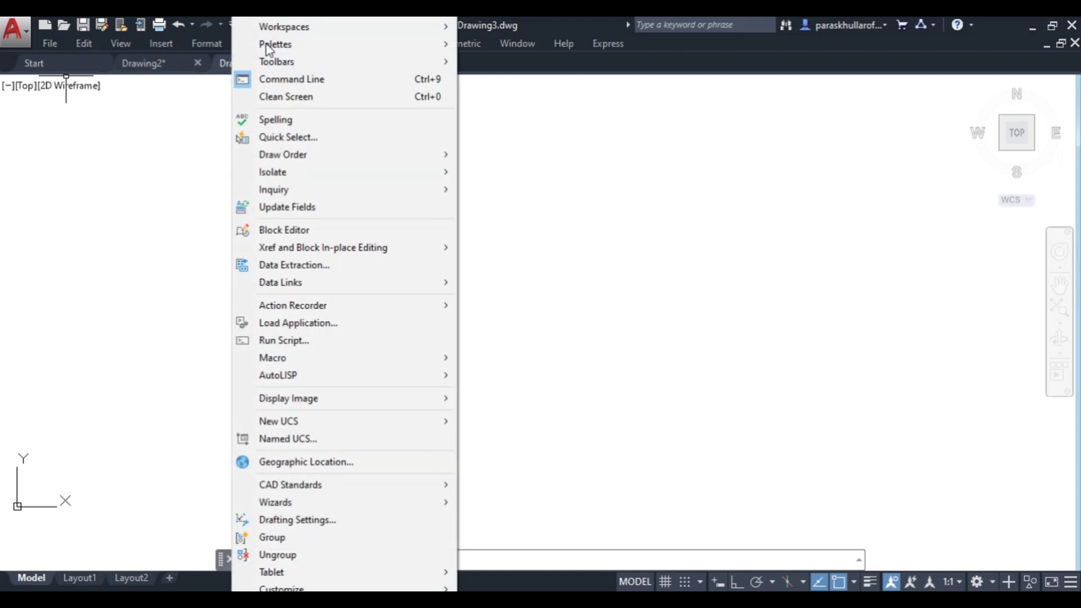
pyautogui.moveTo(277, 62)
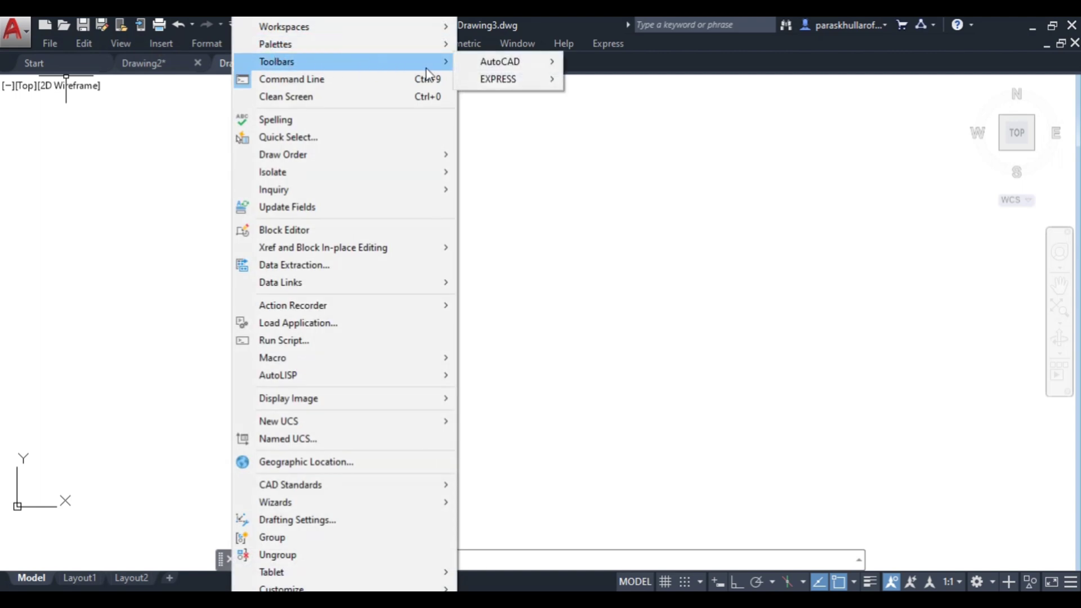
pyautogui.moveTo(500, 62)
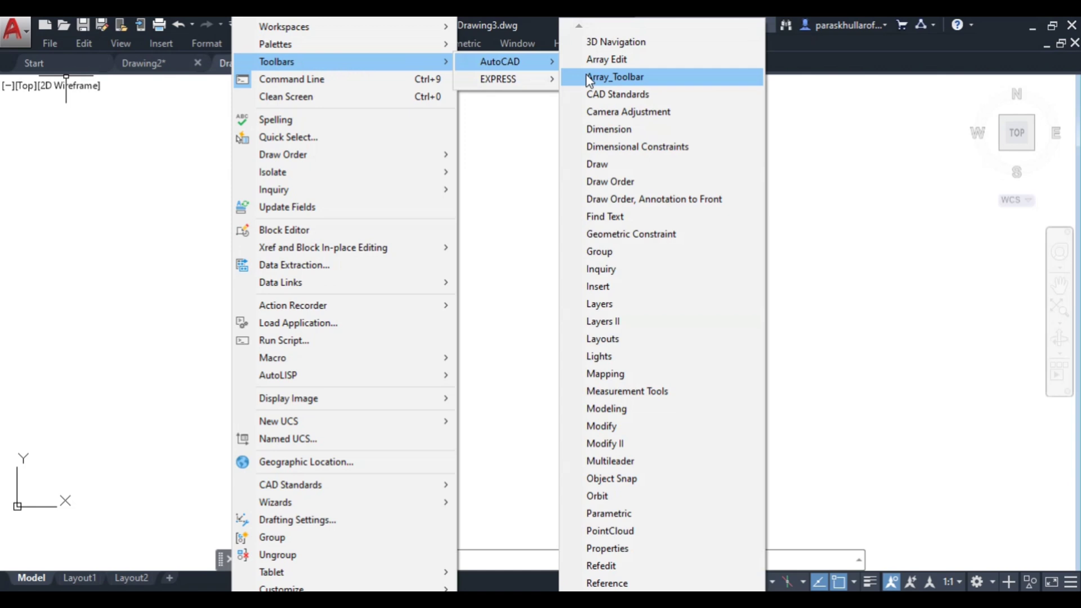
pyautogui.click(624, 167)
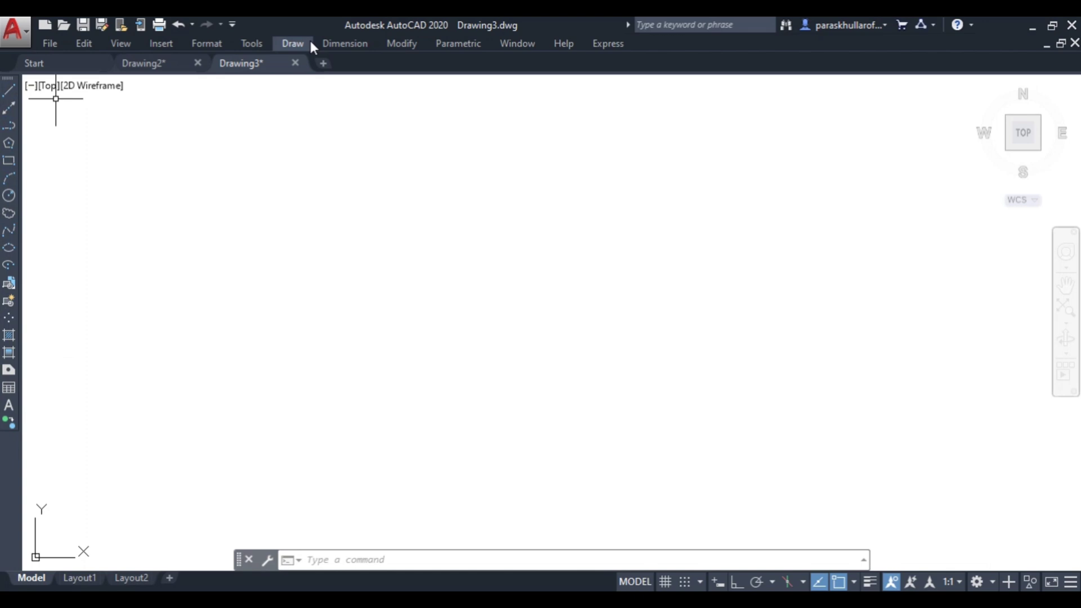
# Add the AutoCAD Modify toolbar alongside the Draw toolbar
pyautogui.click(256, 47)
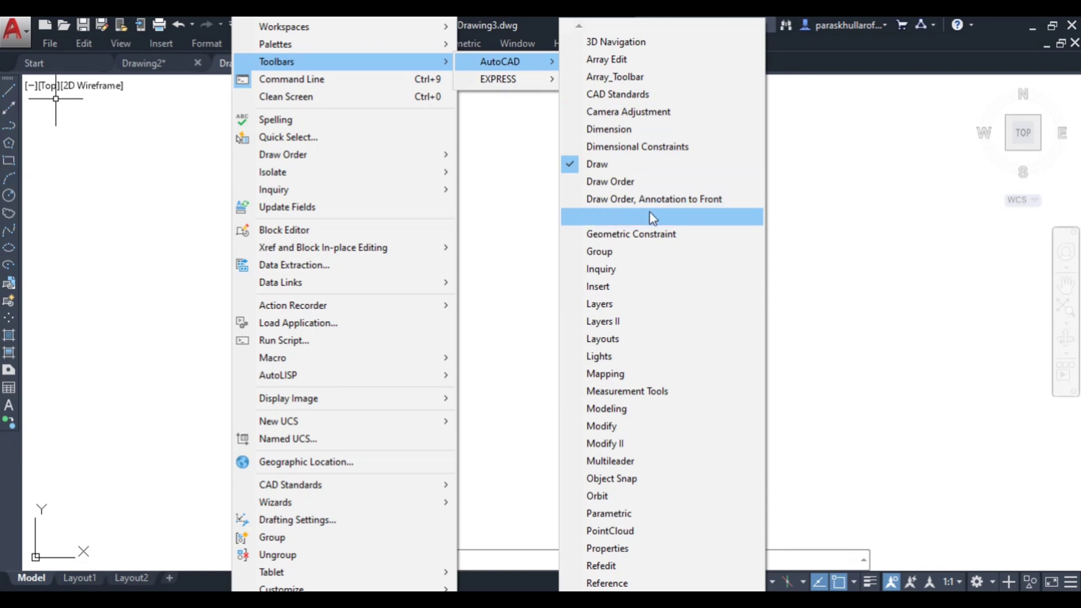
pyautogui.click(620, 430)
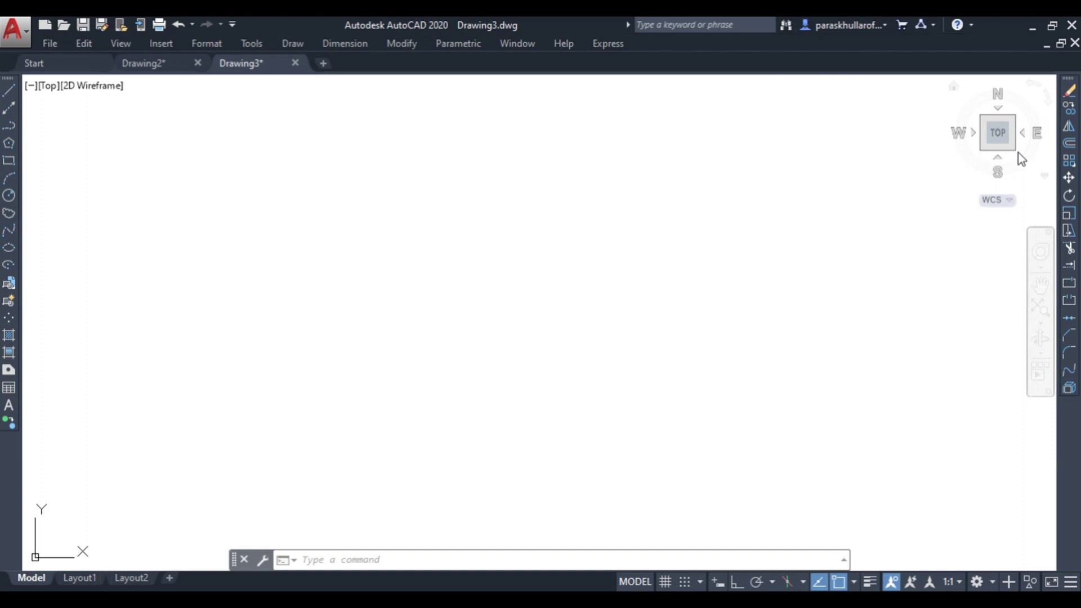
pyautogui.click(255, 45)
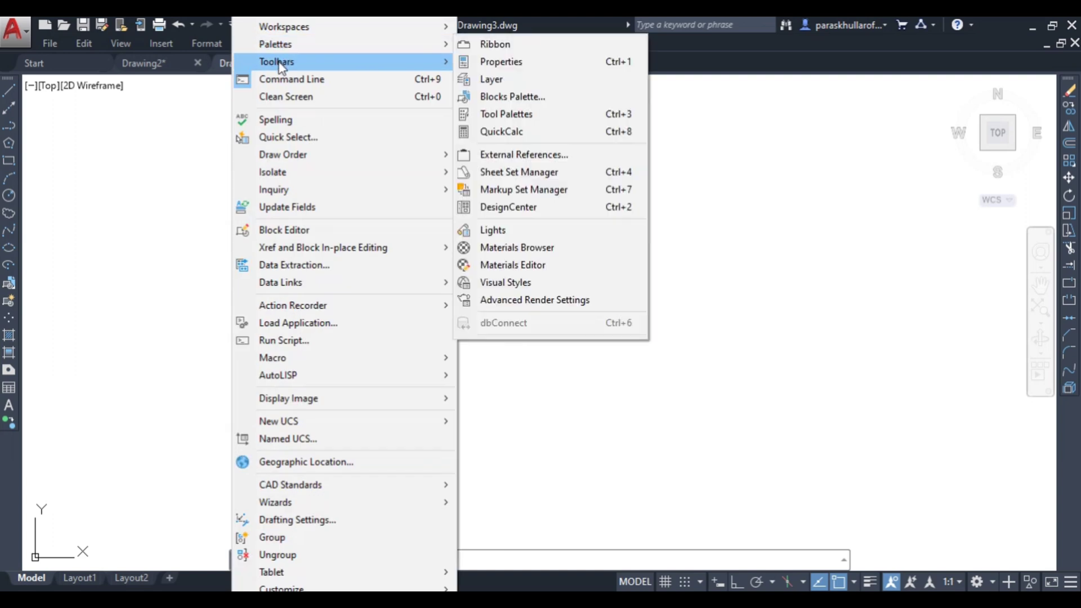
pyautogui.moveTo(500, 62)
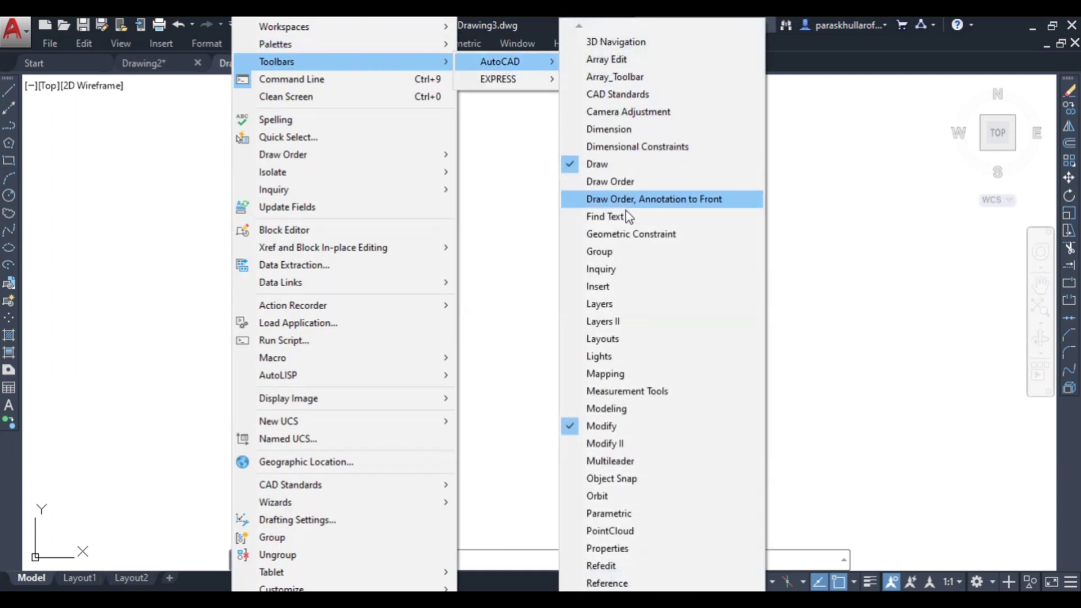
# Show the Layers and Properties toolbars and dock Properties beside Layers in one row
pyautogui.click(613, 304)
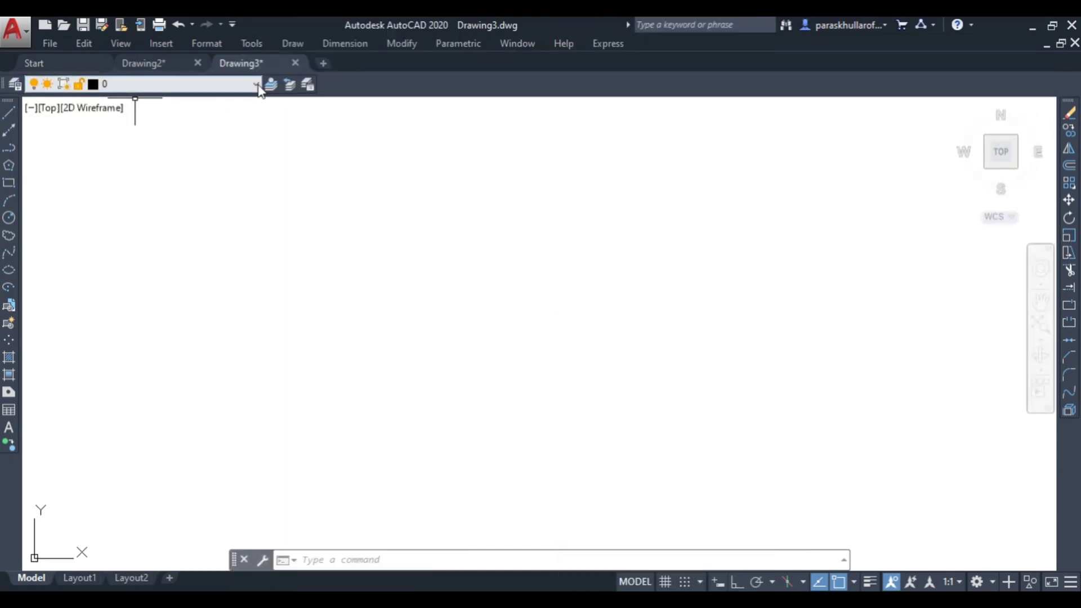
pyautogui.click(248, 45)
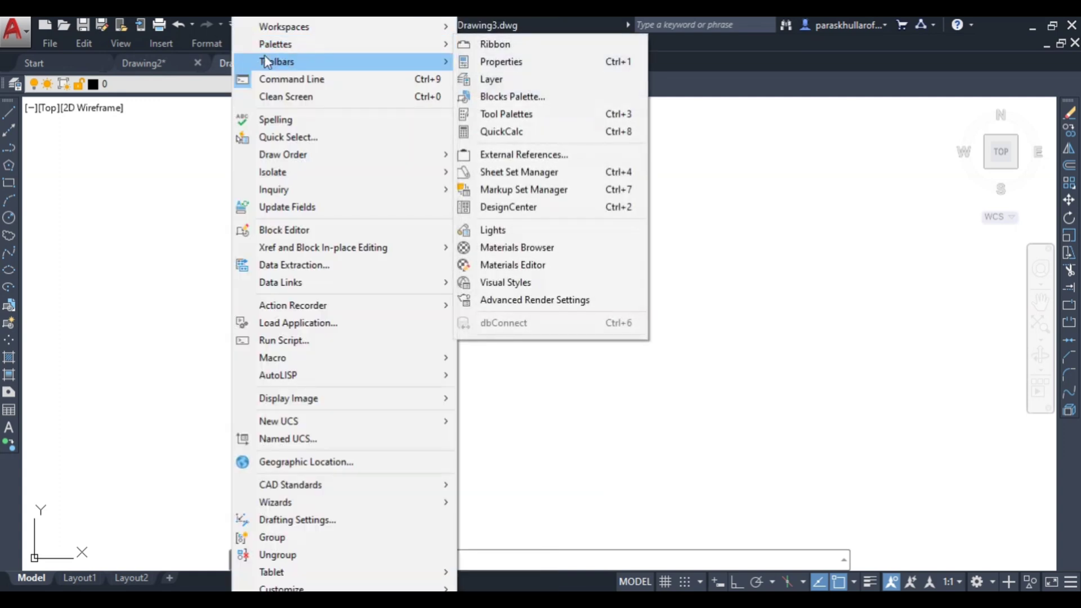
pyautogui.moveTo(500, 62)
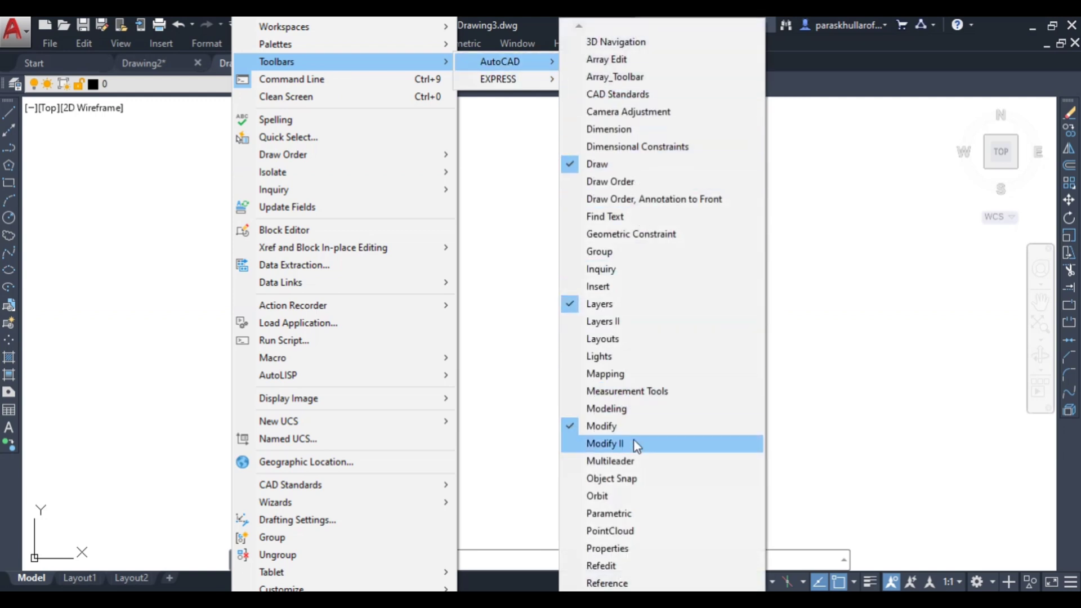
pyautogui.click(624, 553)
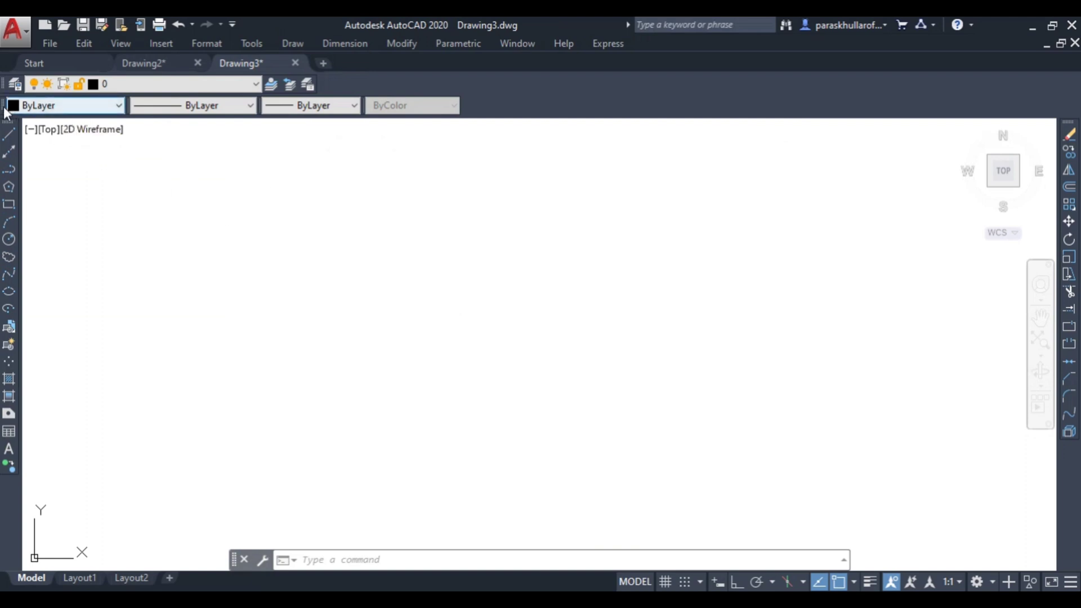
pyautogui.moveTo(5, 110); pyautogui.dragTo(349, 84)
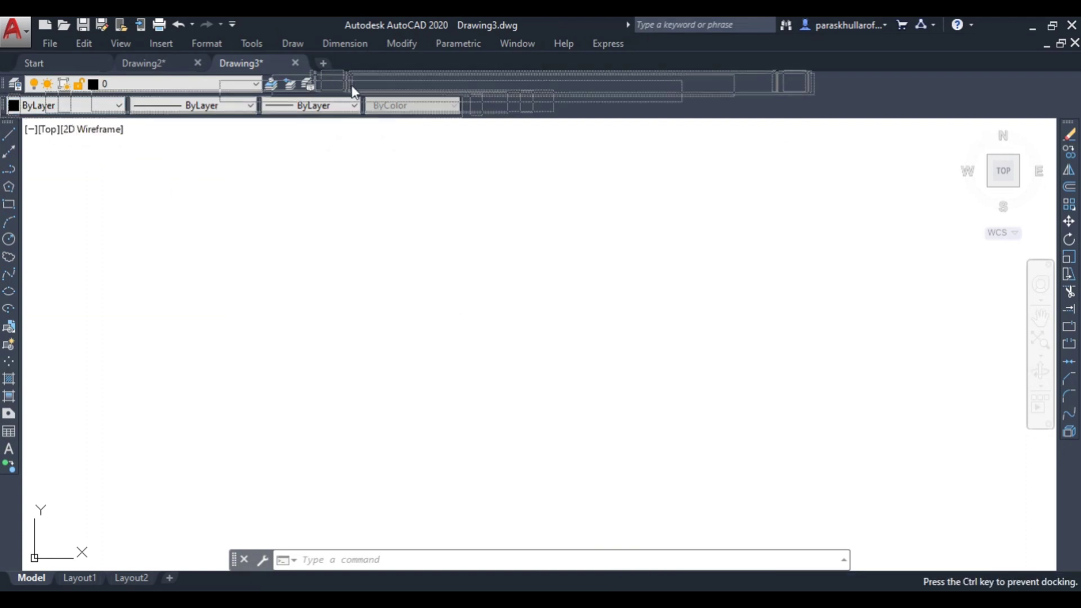
pyautogui.moveTo(349, 84); pyautogui.dragTo(348, 93)
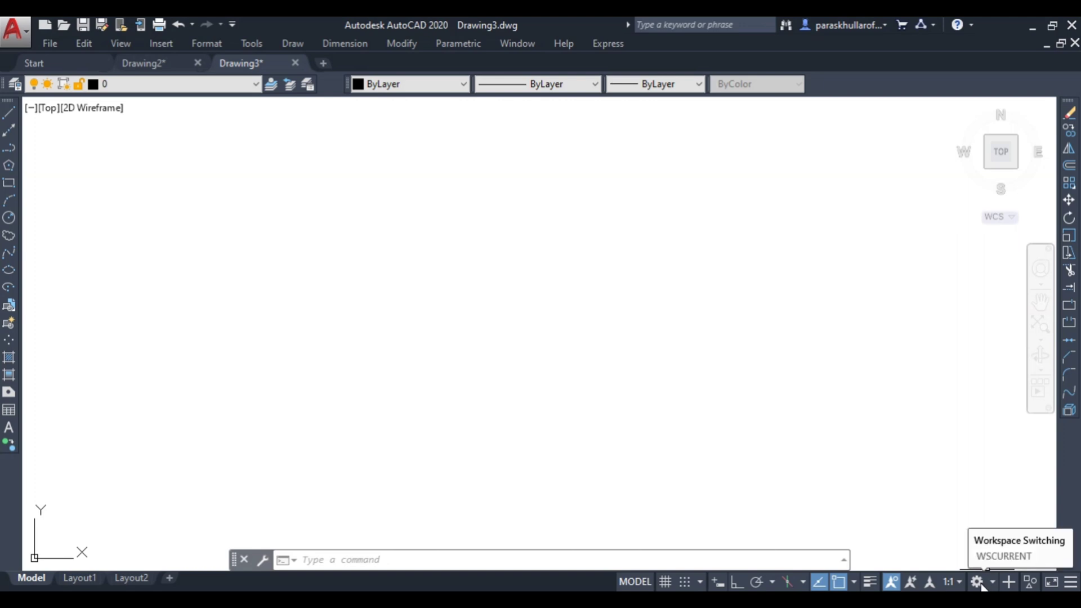
# Save the current layout as a workspace, naming it 'AutoCAD Classic'
pyautogui.click(982, 583)
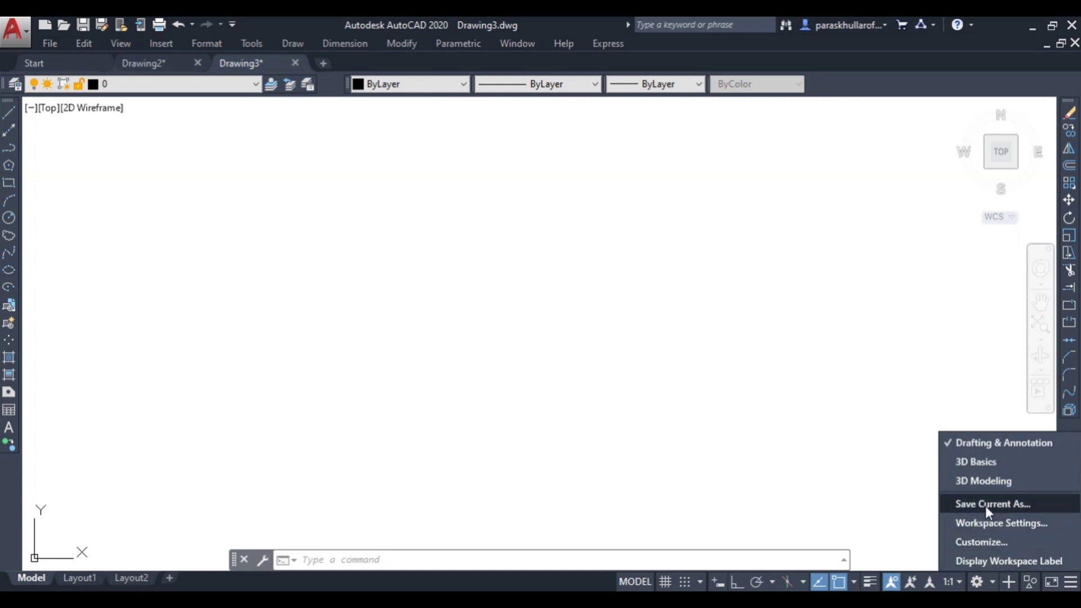
pyautogui.click(1049, 505)
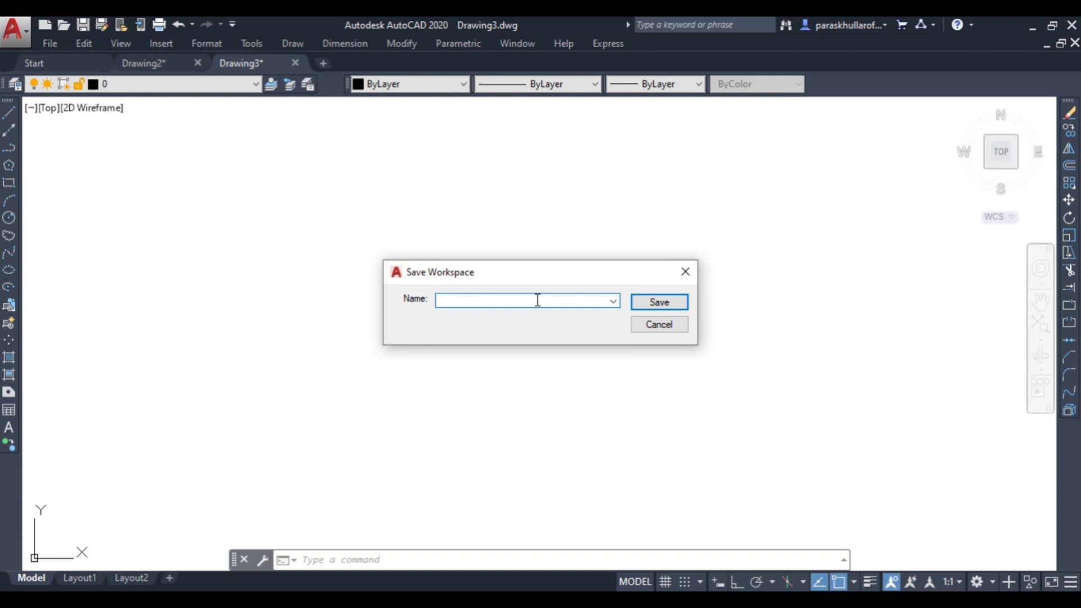
pyautogui.write('Auto')
pyautogui.write('CAD ')
pyautogui.write('Class')
pyautogui.write('ic')
# Confirm the save and check AutoCAD Classic is the current workspace
pyautogui.click(656, 304)
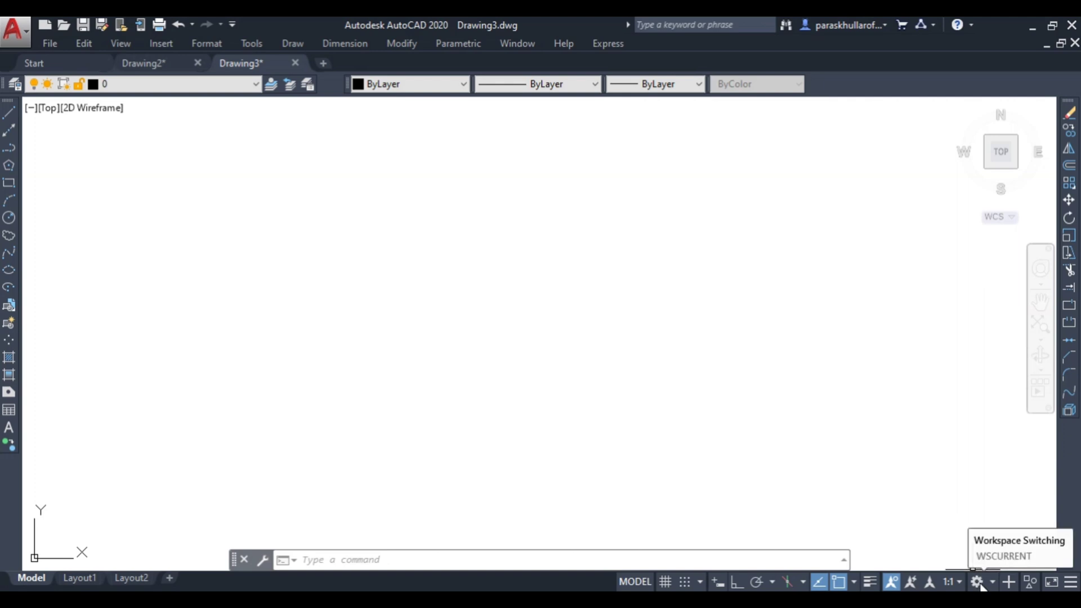
pyautogui.click(979, 583)
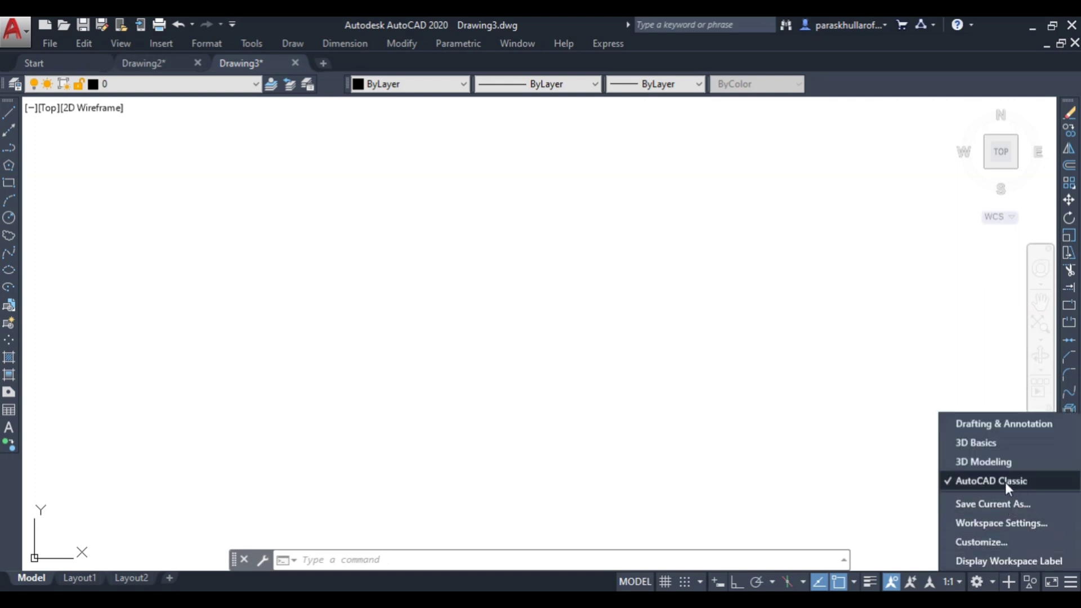